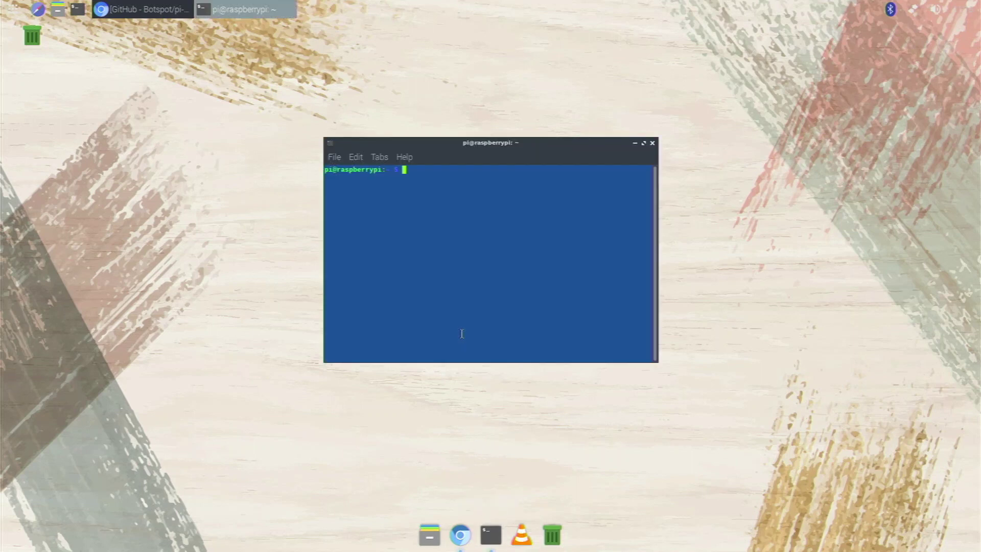
Run 'sudo apt update', then 'sudo apt install code' to install Visual Studio Code 1.53.0.
{"action": "type", "text": "sudo apt update"}
{"action": "key", "text": "Return"}
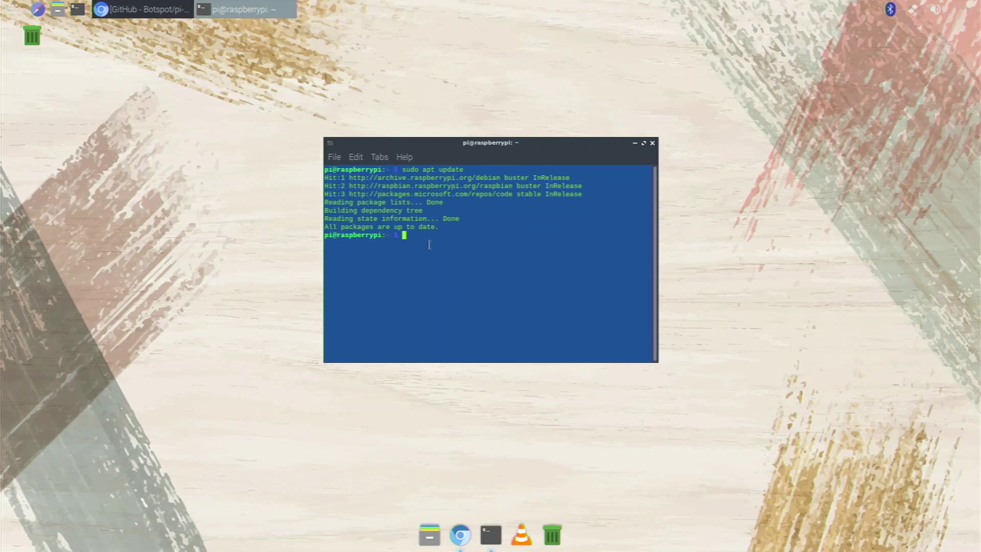
{"action": "type", "text": "sudo apt install code"}
{"action": "key", "text": "Return"}
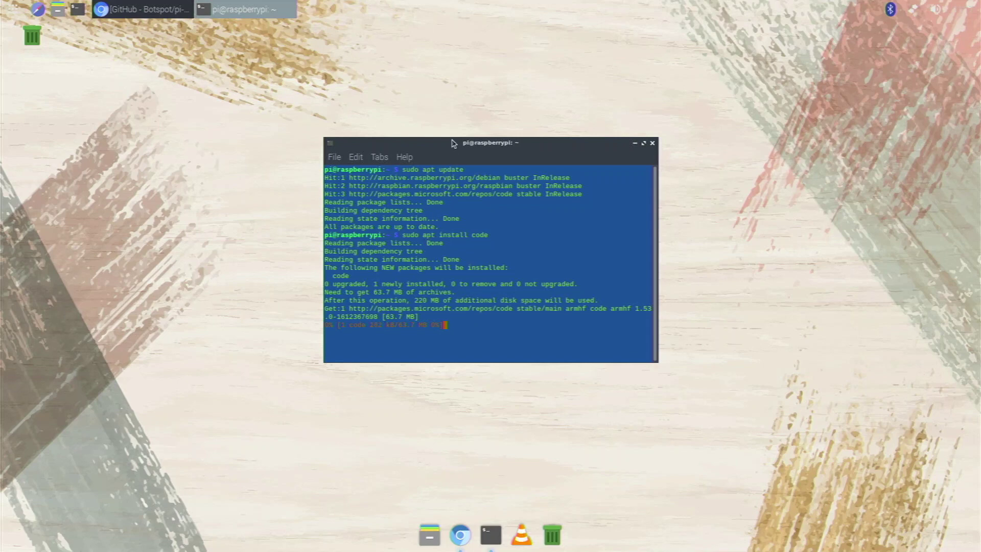
{"action": "left_click_drag", "start_coordinate": [454, 145], "coordinate": [470, 174]}
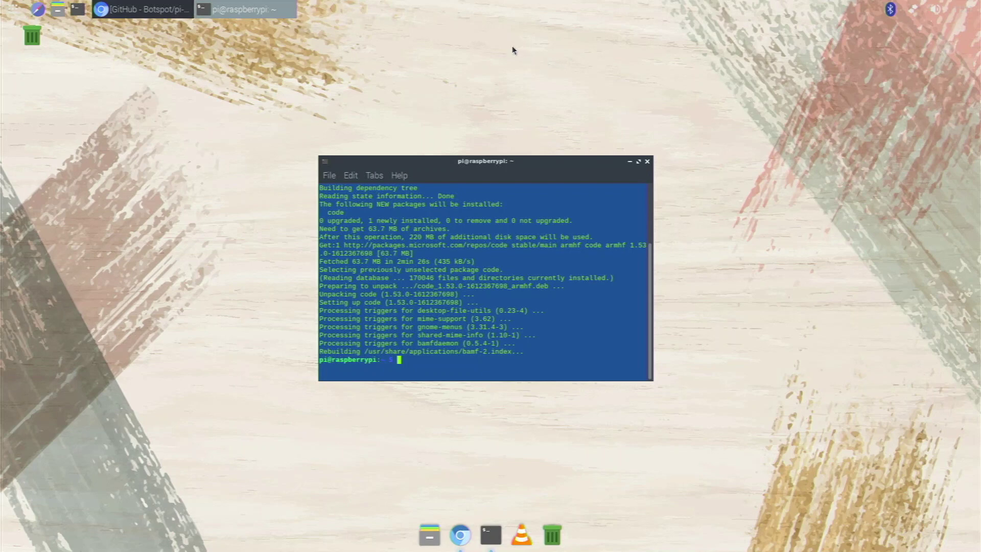
Close the terminal and launch Visual Studio Code from Programming, dismissing its usage-data notice.
{"action": "left_click", "coordinate": [647, 161]}
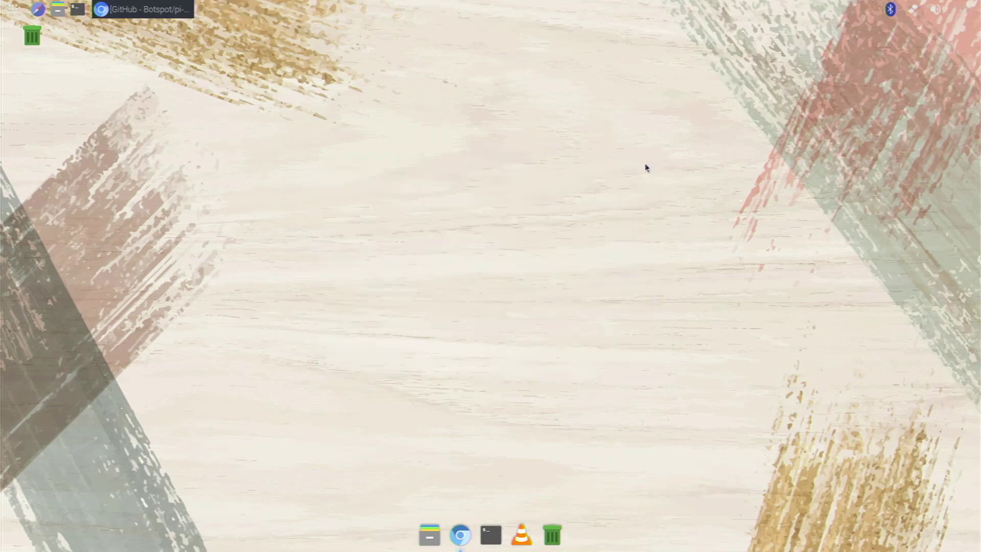
{"action": "left_click", "coordinate": [9, 8]}
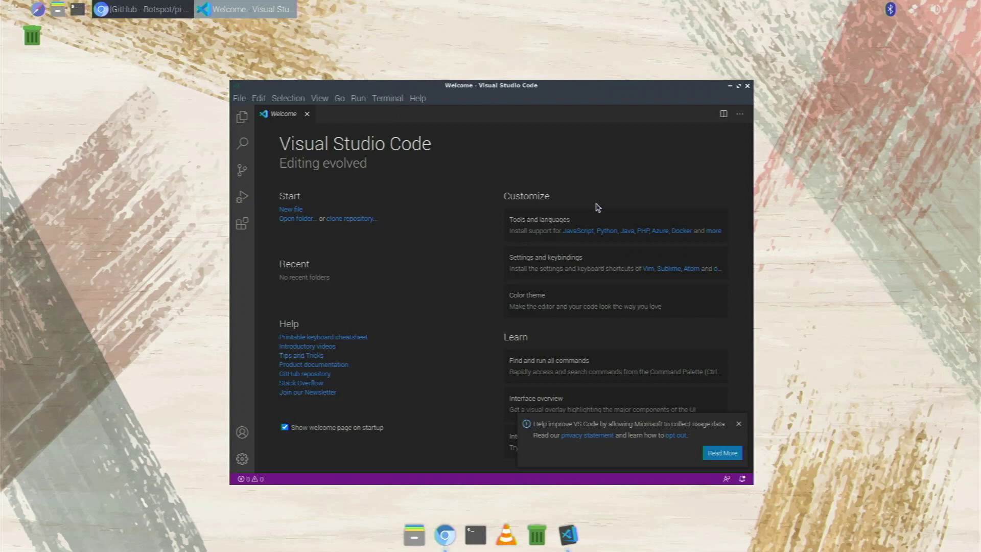
{"action": "left_click", "coordinate": [739, 425]}
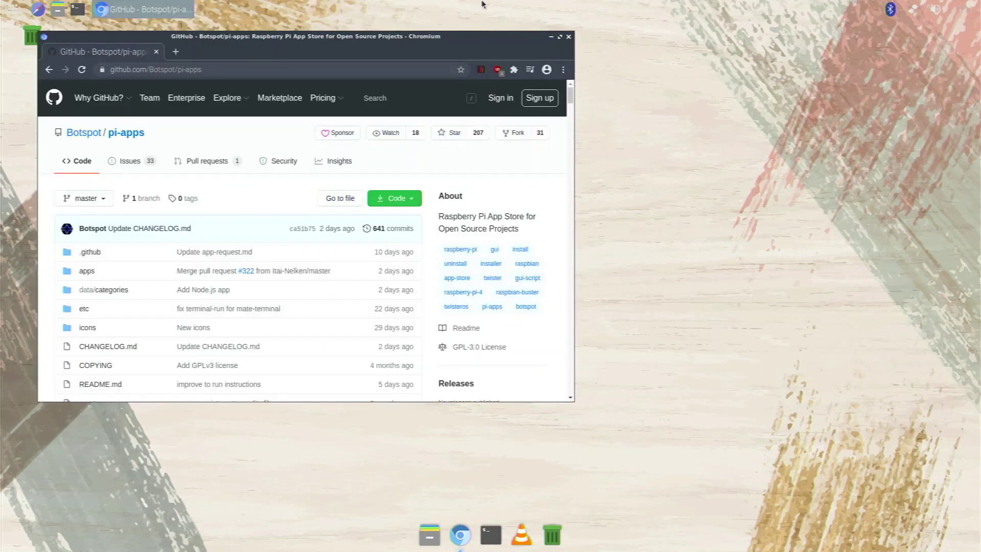
Maximize Chromium and scroll the Pi-Apps README down to its Terminal usage section.
{"action": "left_click", "coordinate": [560, 37]}
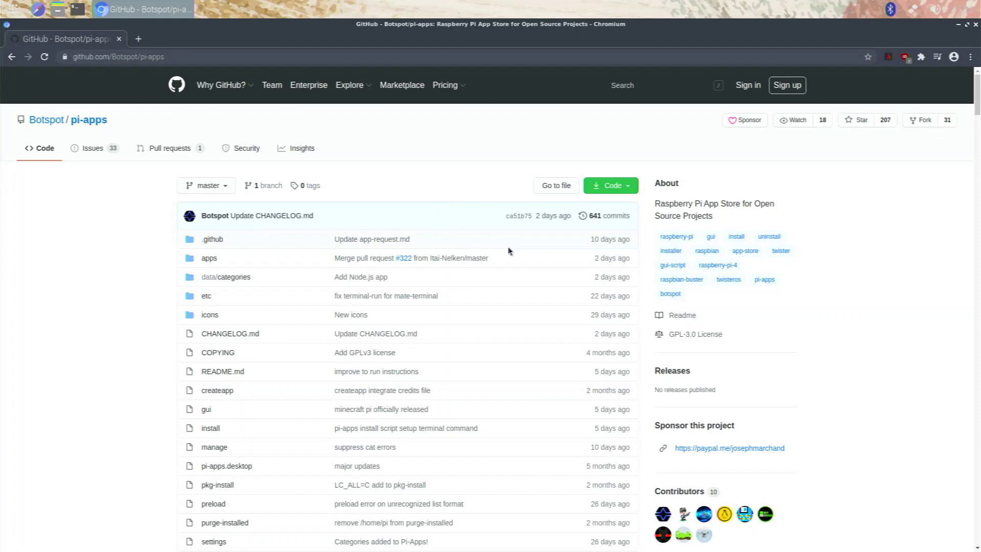
{"action": "scroll", "coordinate": [508, 250], "scroll_direction": "down", "scroll_amount": 9}
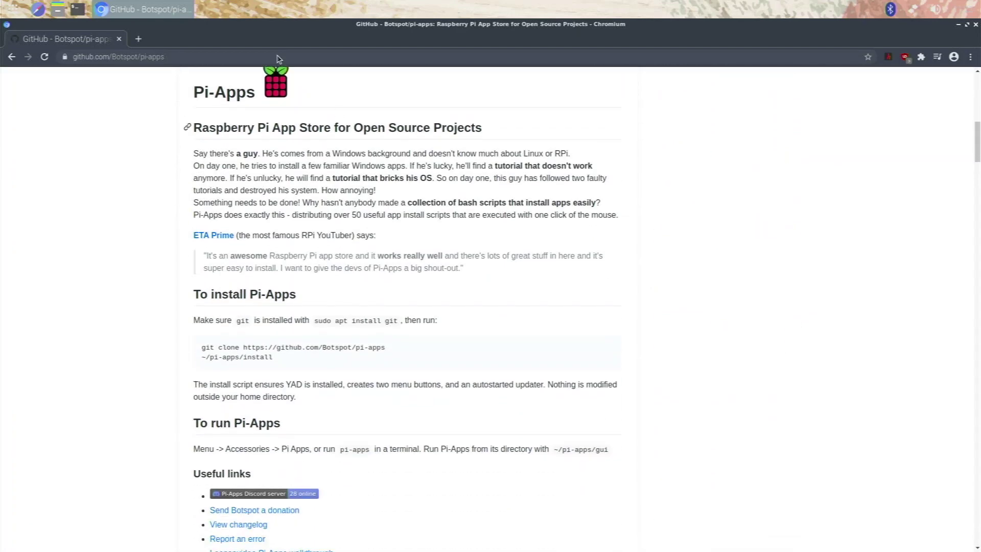
{"action": "left_click", "coordinate": [12, 9]}
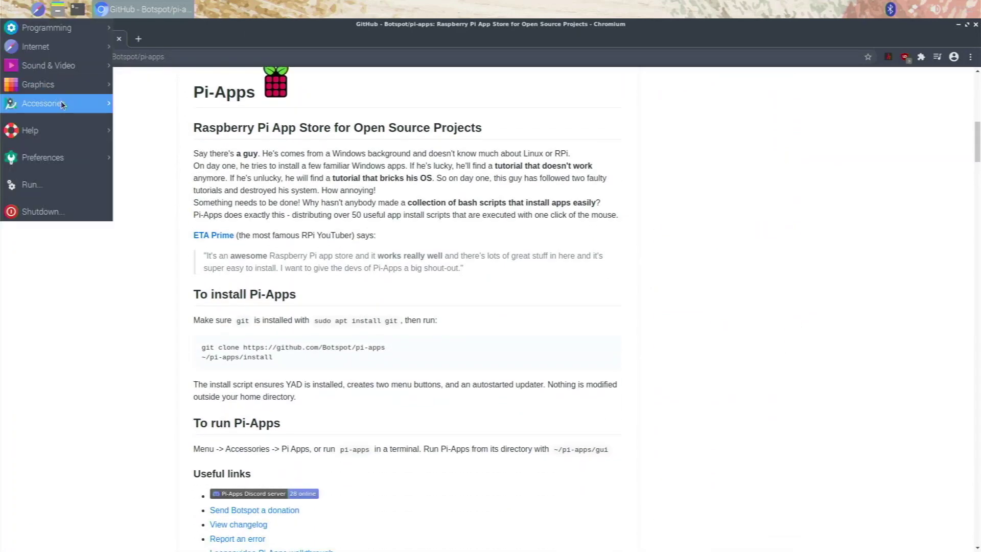
{"action": "left_click", "coordinate": [201, 239]}
{"action": "scroll", "coordinate": [205, 266], "scroll_direction": "down", "scroll_amount": 10}
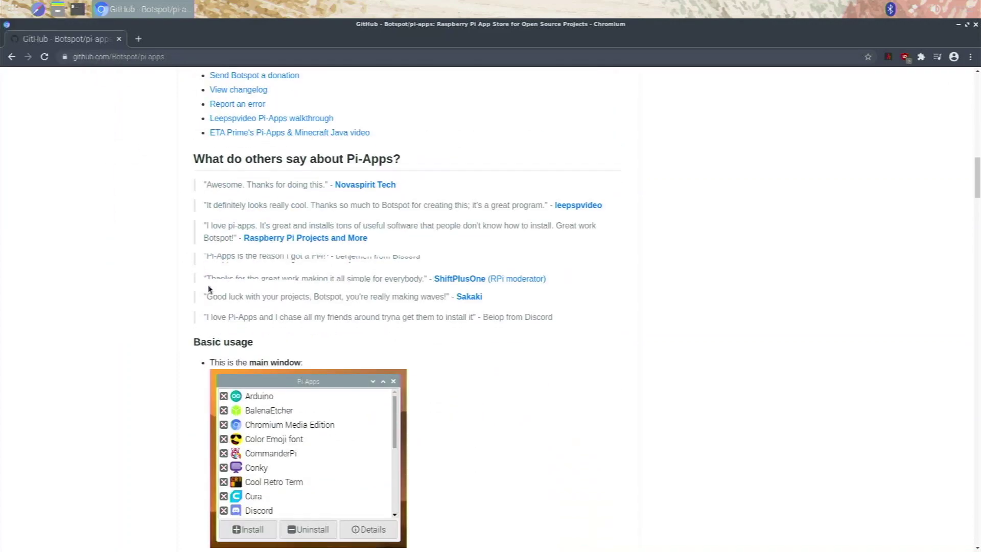
{"action": "scroll", "coordinate": [208, 289], "scroll_direction": "down", "scroll_amount": 20}
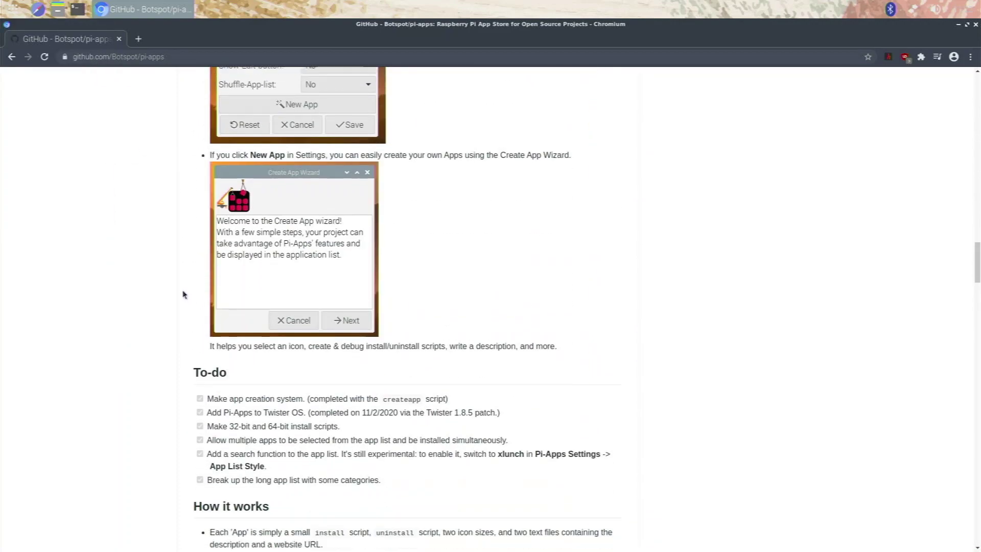
{"action": "scroll", "coordinate": [187, 301], "scroll_direction": "down", "scroll_amount": 7}
{"action": "scroll", "coordinate": [240, 305], "scroll_direction": "down", "scroll_amount": 3}
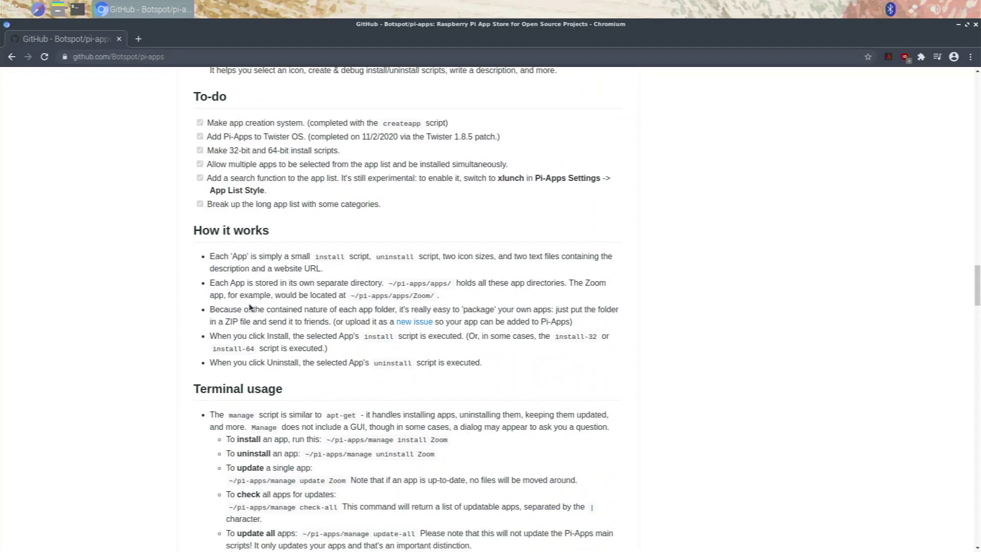
{"action": "scroll", "coordinate": [247, 333], "scroll_direction": "down", "scroll_amount": 4}
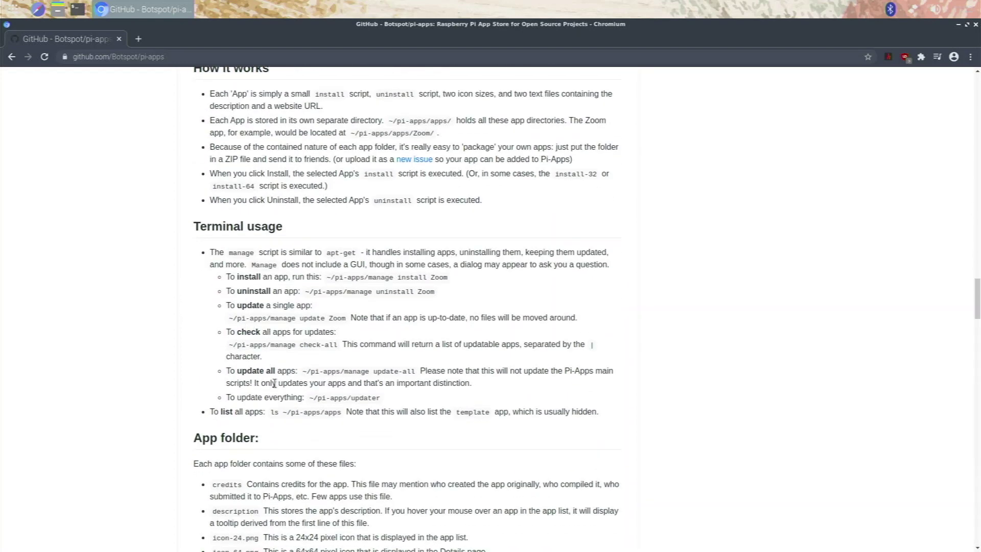
Copy the '~/pi-apps/manage update-all' command from the README.
{"action": "left_click_drag", "start_coordinate": [304, 373], "coordinate": [413, 376]}
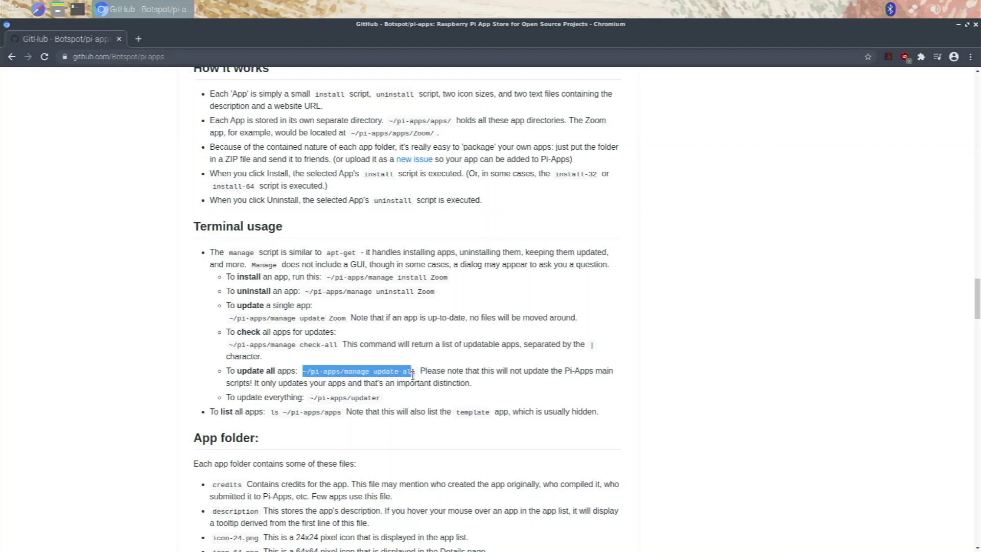
{"action": "right_click", "coordinate": [395, 372]}
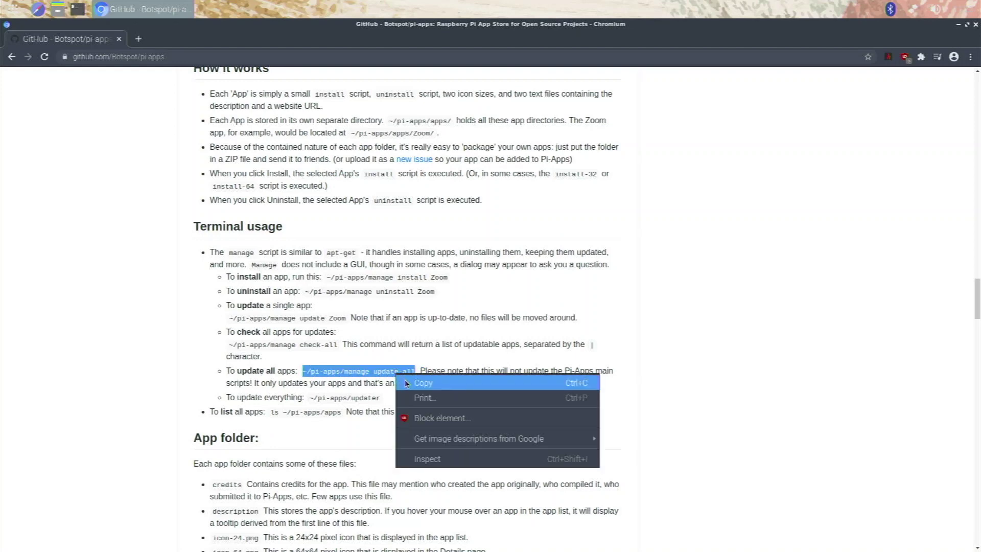
{"action": "left_click", "coordinate": [407, 383]}
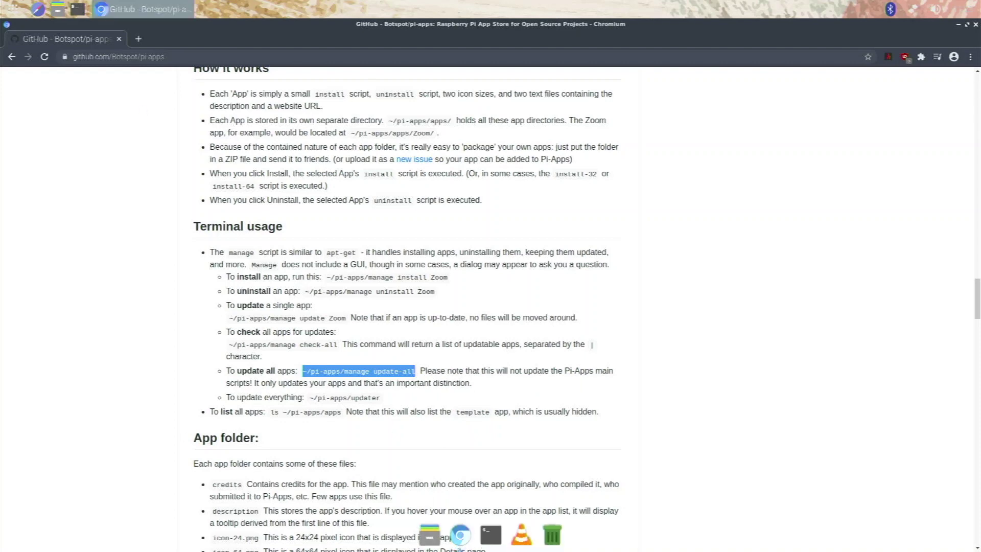
Paste and run '~/pi-apps/manage update-all' in a new terminal, then close Chromium.
{"action": "key", "text": "ctrl+alt+t"}
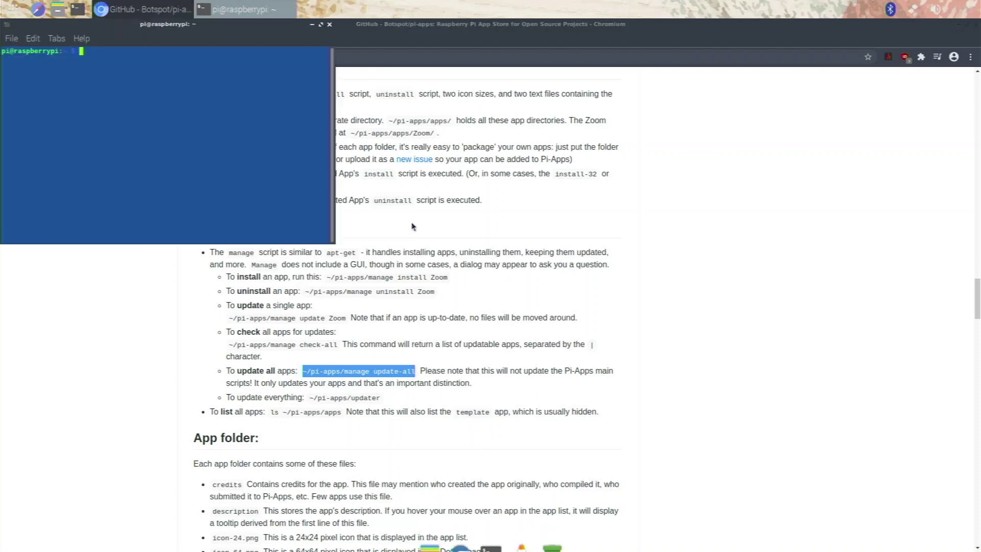
{"action": "right_click", "coordinate": [233, 114]}
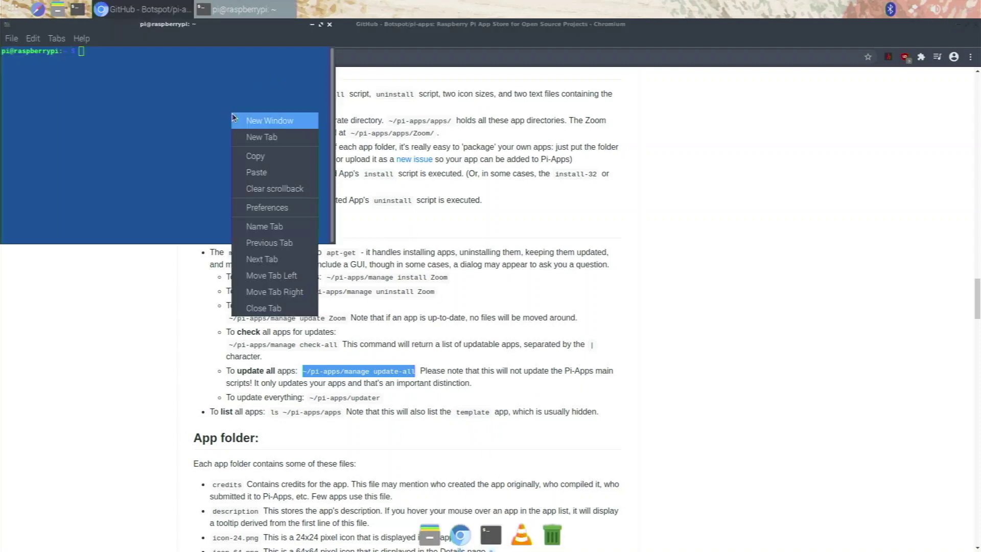
{"action": "left_click", "coordinate": [273, 172]}
{"action": "key", "text": "Return"}
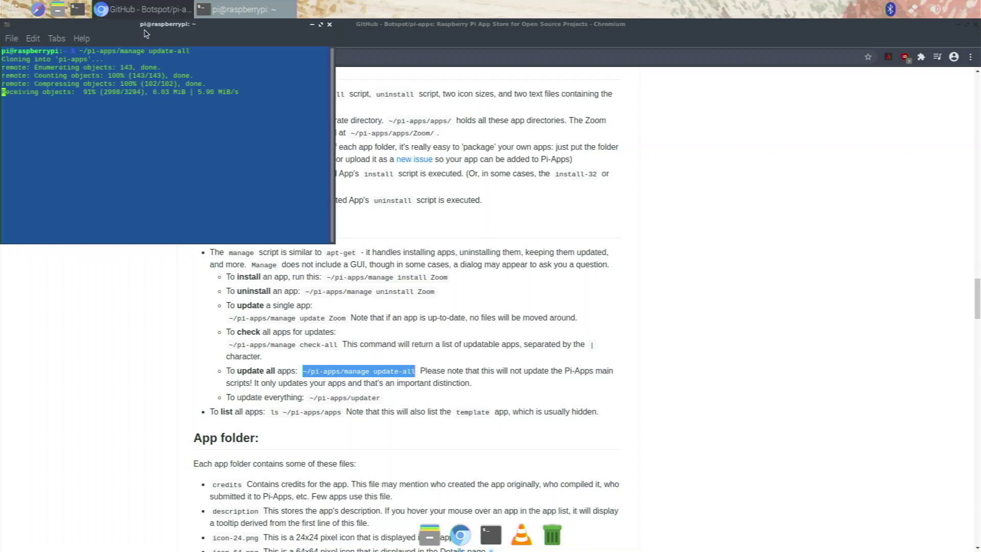
{"action": "mouse_move", "coordinate": [145, 33]}
{"action": "left_mouse_down"}
{"action": "mouse_move", "coordinate": [179, 62]}
{"action": "mouse_move", "coordinate": [394, 161]}
{"action": "left_mouse_up"}
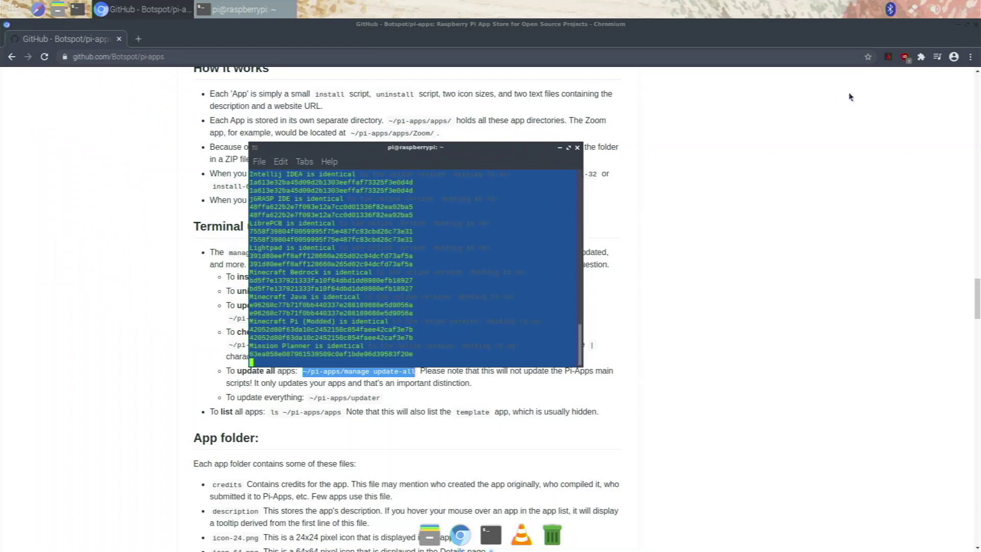
{"action": "left_click", "coordinate": [977, 25]}
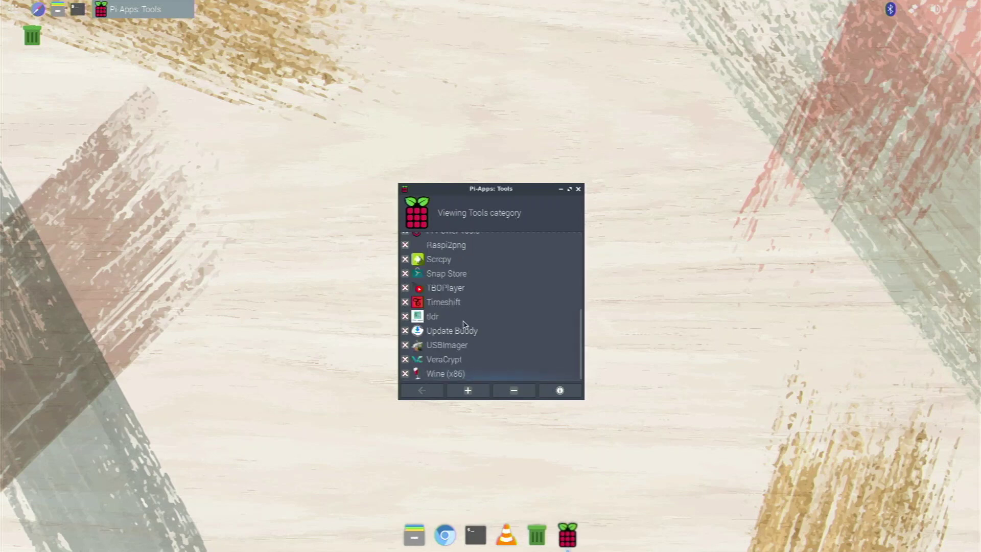
Select Wine (x86) in the Tools list and install it.
{"action": "left_click", "coordinate": [454, 378]}
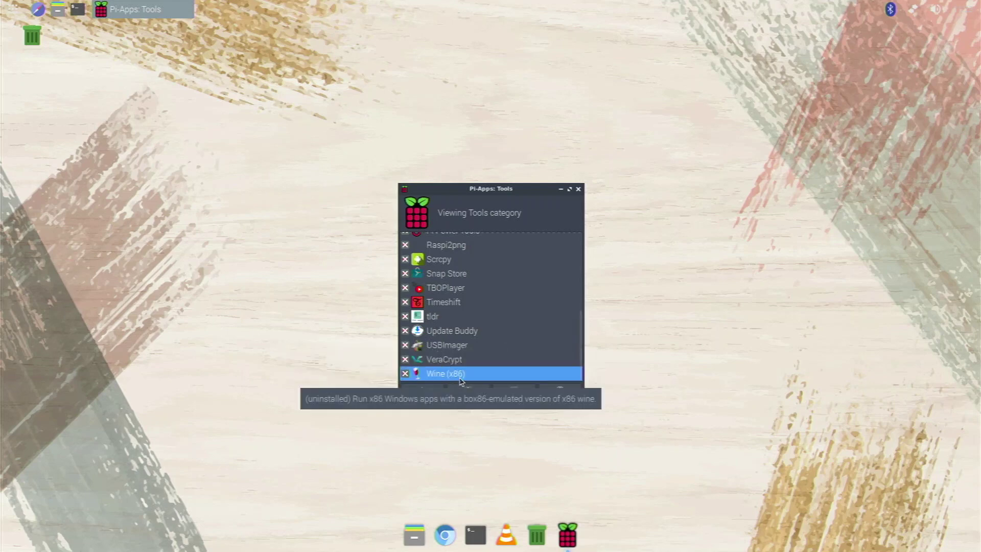
{"action": "left_click", "coordinate": [467, 391]}
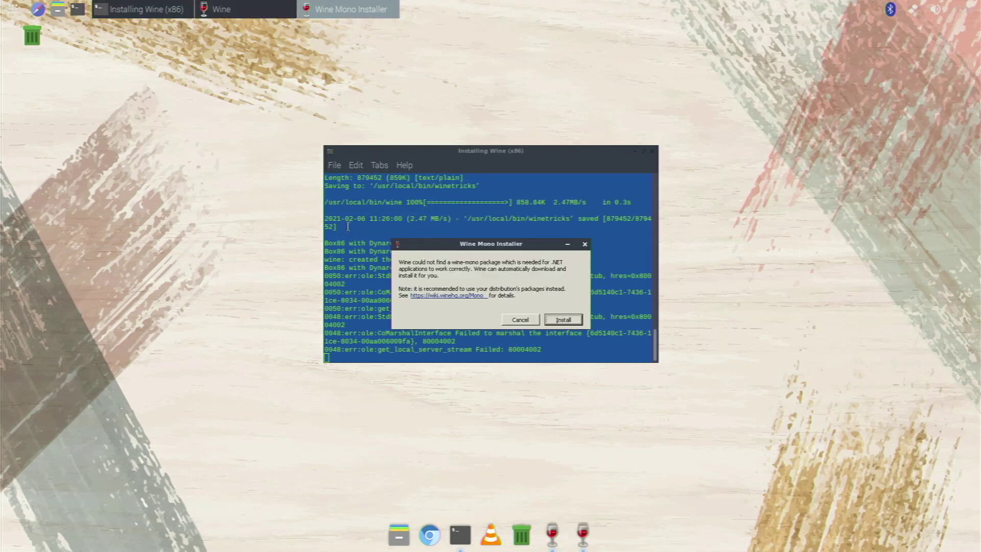
Accept the wine-mono download so the Wine (x86) install completes, then open a terminal.
{"action": "left_click", "coordinate": [567, 320]}
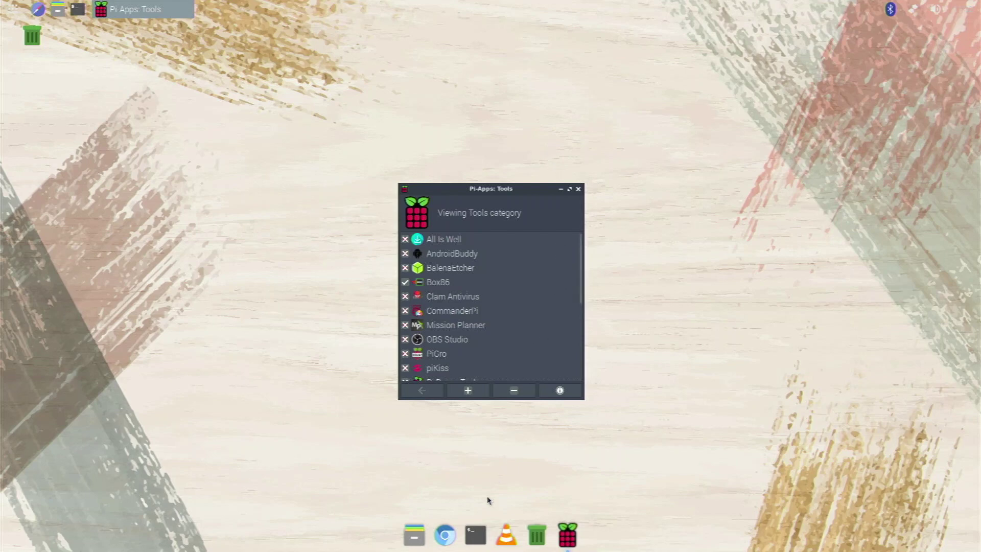
{"action": "left_click", "coordinate": [476, 534]}
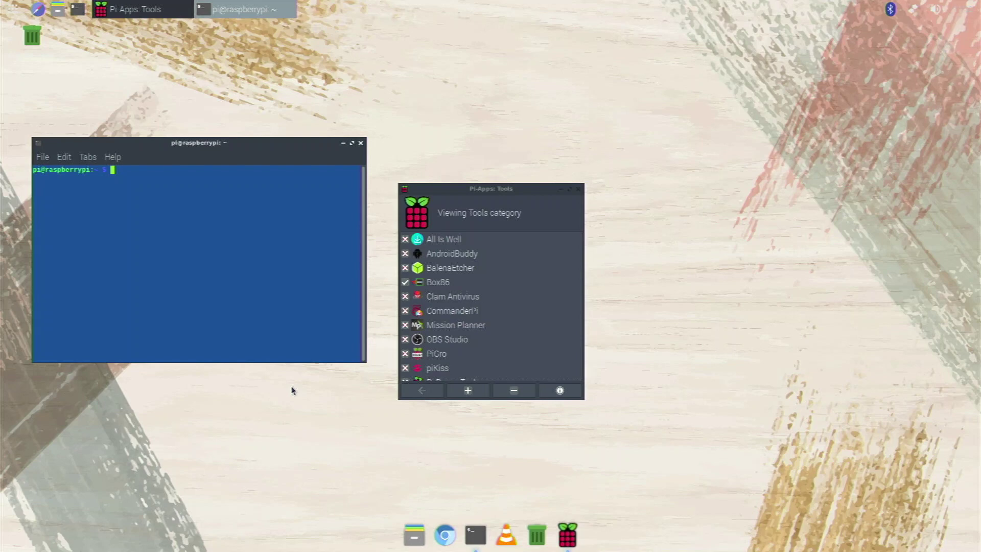
Run 'box86' to confirm it prints its help, then close the terminal.
{"action": "type", "text": "box86"}
{"action": "key", "text": "Return"}
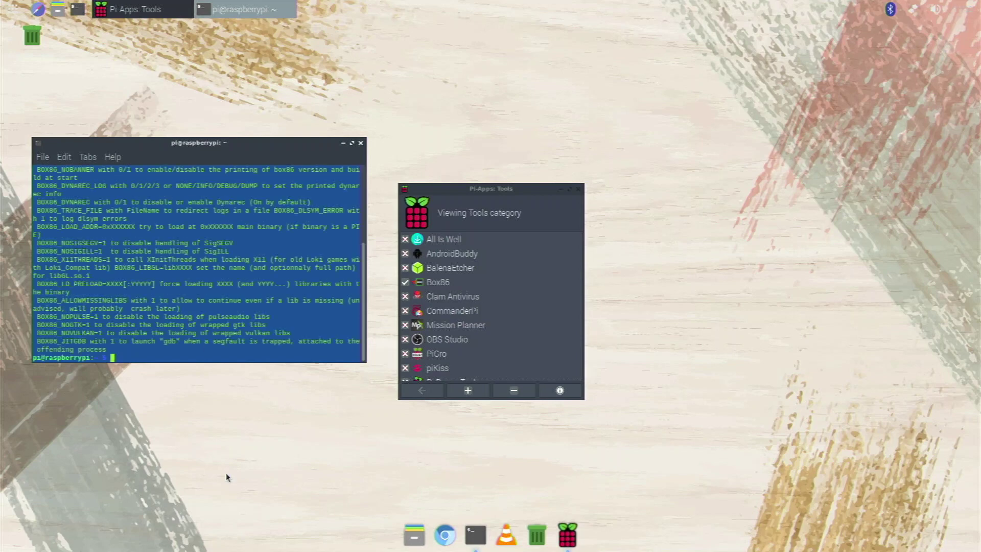
{"action": "scroll", "coordinate": [210, 281], "scroll_direction": "up", "scroll_amount": 5}
{"action": "scroll", "coordinate": [224, 251], "scroll_direction": "down", "scroll_amount": 5}
{"action": "left_click", "coordinate": [477, 186]}
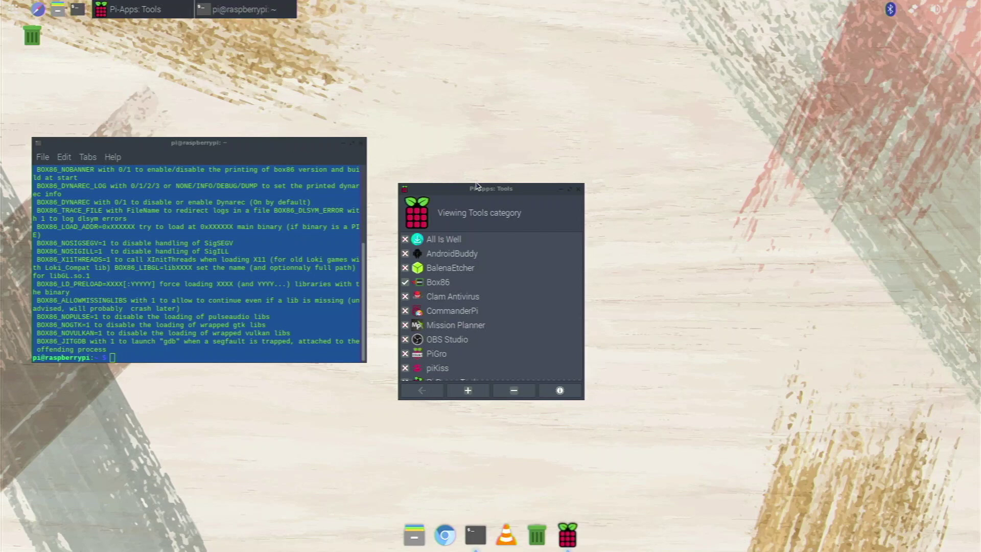
{"action": "left_click_drag", "start_coordinate": [477, 186], "coordinate": [524, 136]}
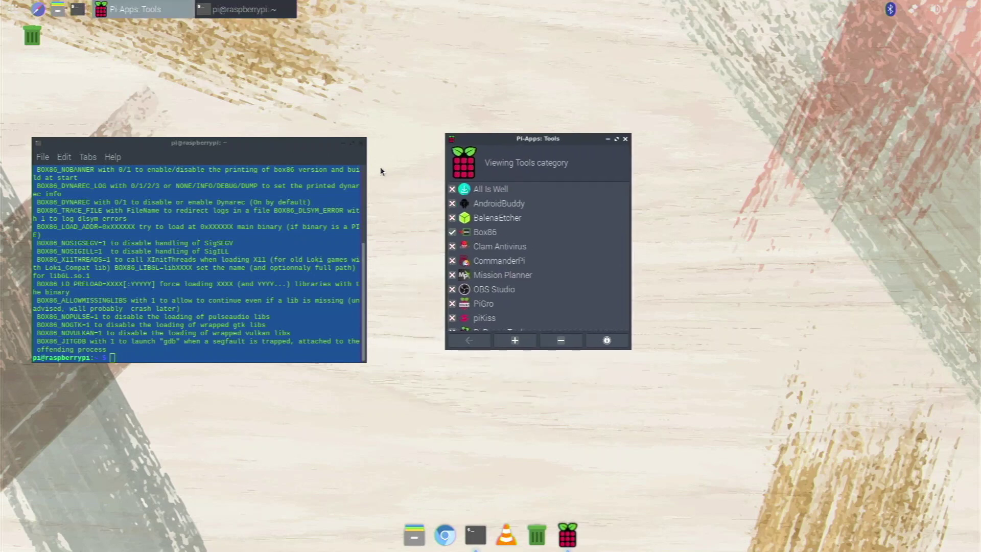
{"action": "left_click", "coordinate": [360, 142]}
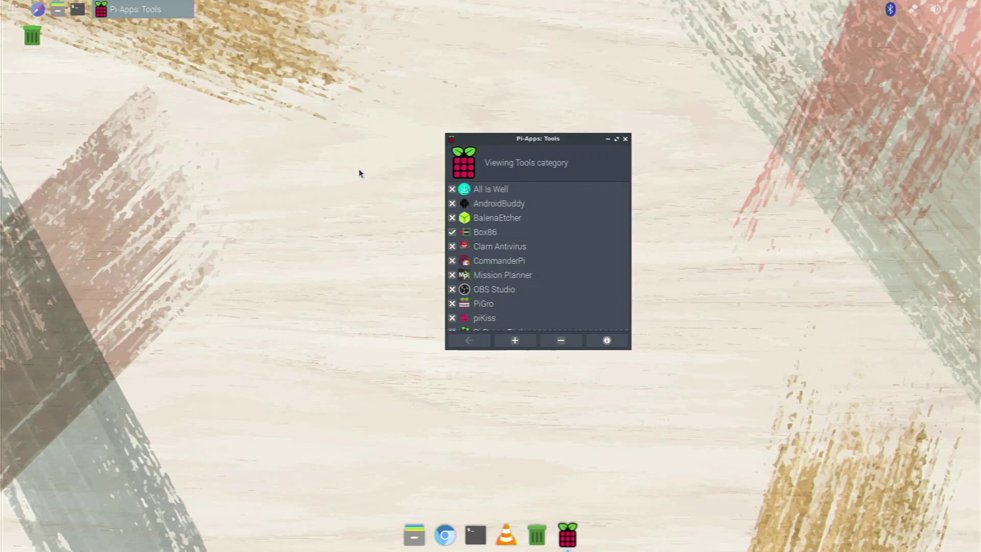
Go back from Tools to the Pi-Apps categories and open Games.
{"action": "left_click", "coordinate": [481, 340]}
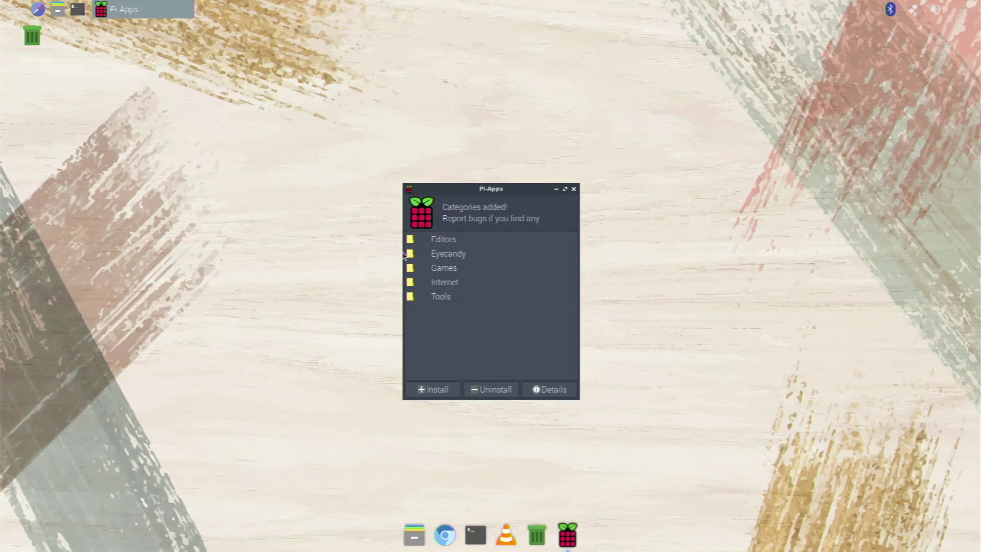
{"action": "left_click", "coordinate": [446, 268]}
{"action": "left_click", "coordinate": [446, 269]}
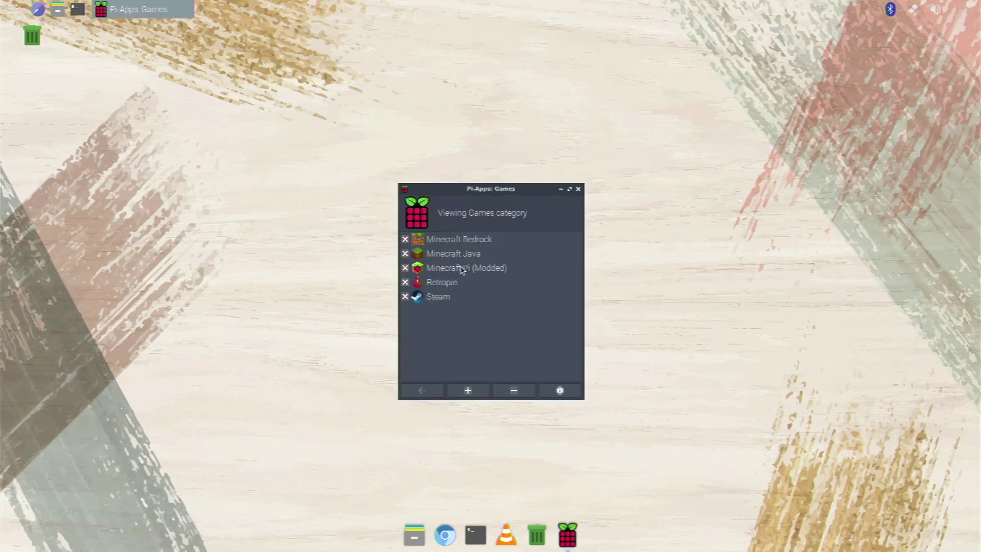
Select Minecraft Pi (Modded) in the Games list and install it.
{"action": "left_click", "coordinate": [461, 271]}
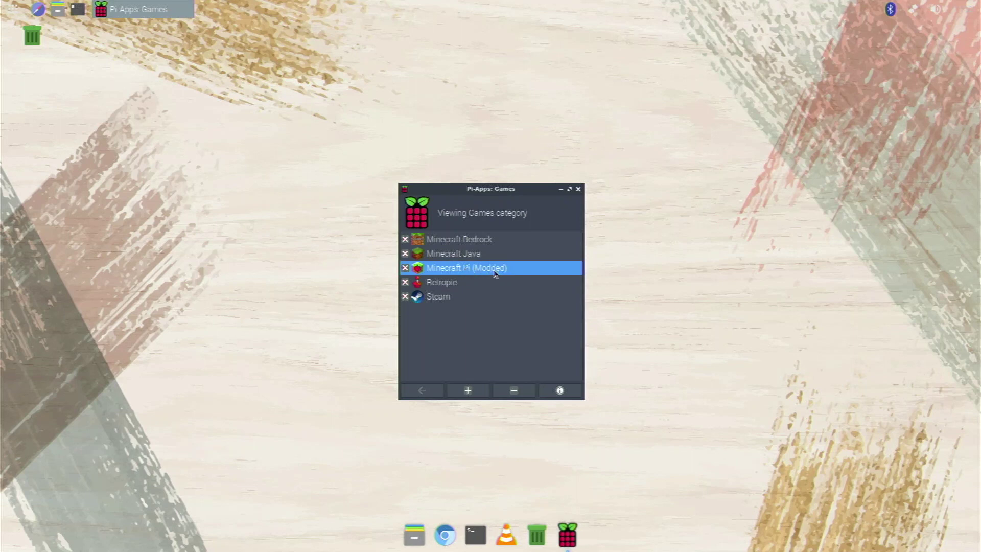
{"action": "left_click", "coordinate": [469, 391]}
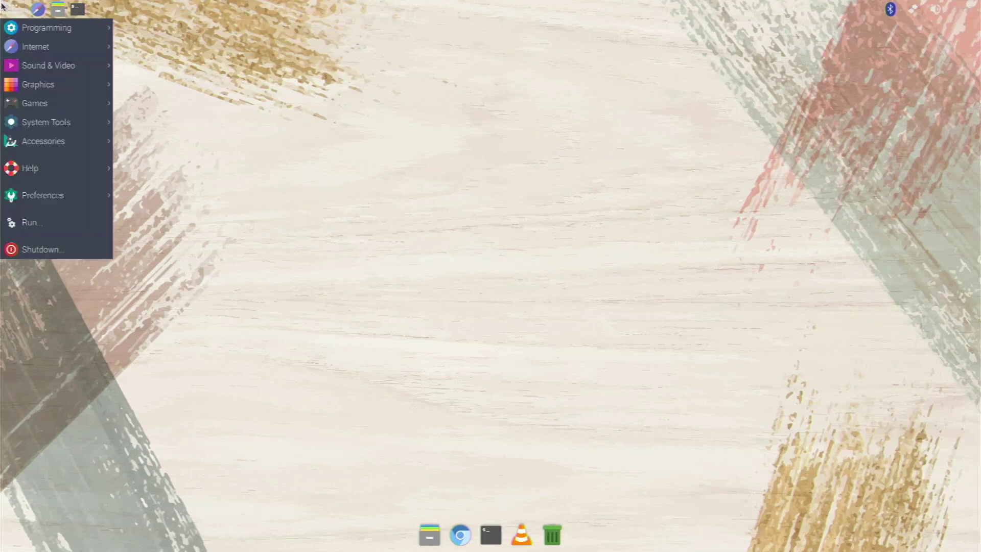
Start MCPIL from the Games menu and enter the account password to authenticate.
{"action": "mouse_move", "coordinate": [66, 108]}
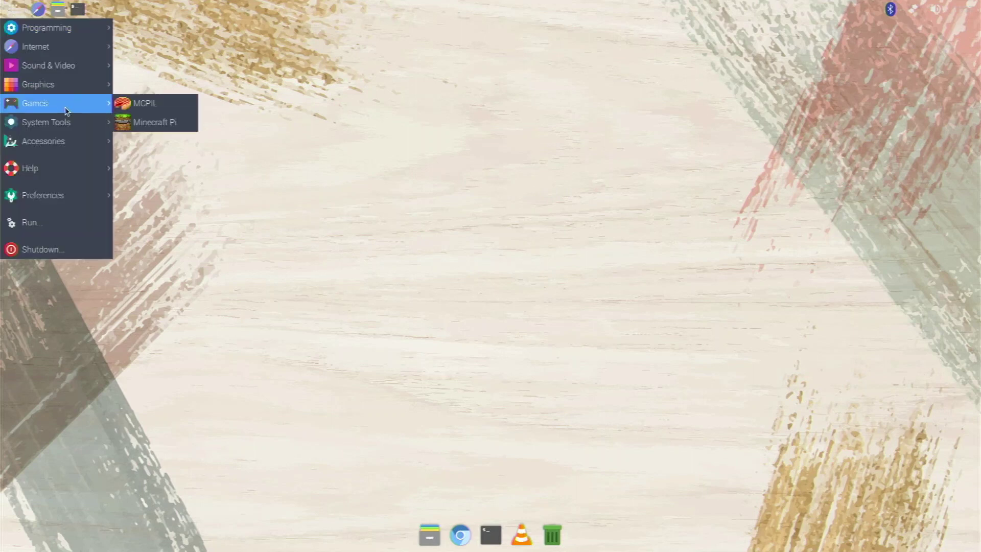
{"action": "left_click", "coordinate": [137, 104]}
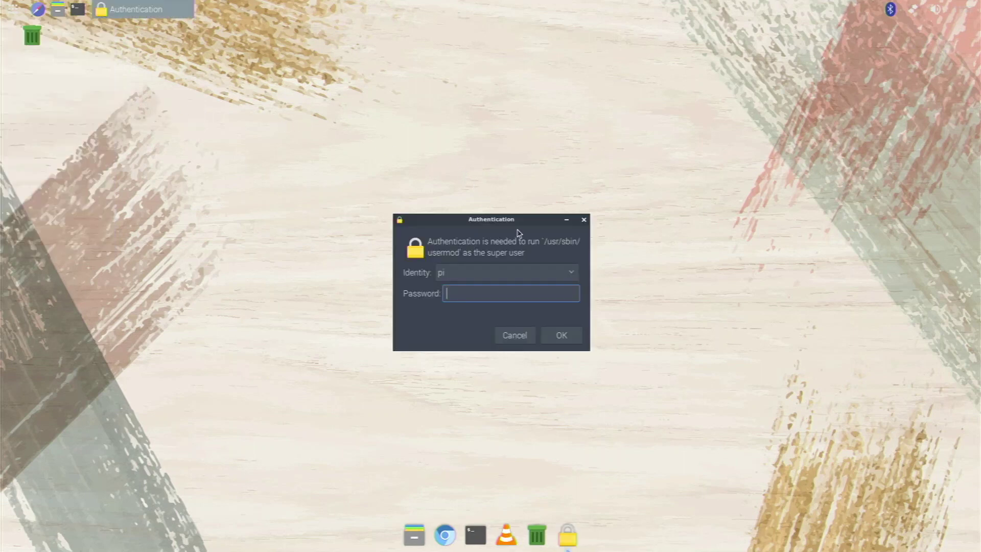
{"action": "type", "text": "raspberry"}
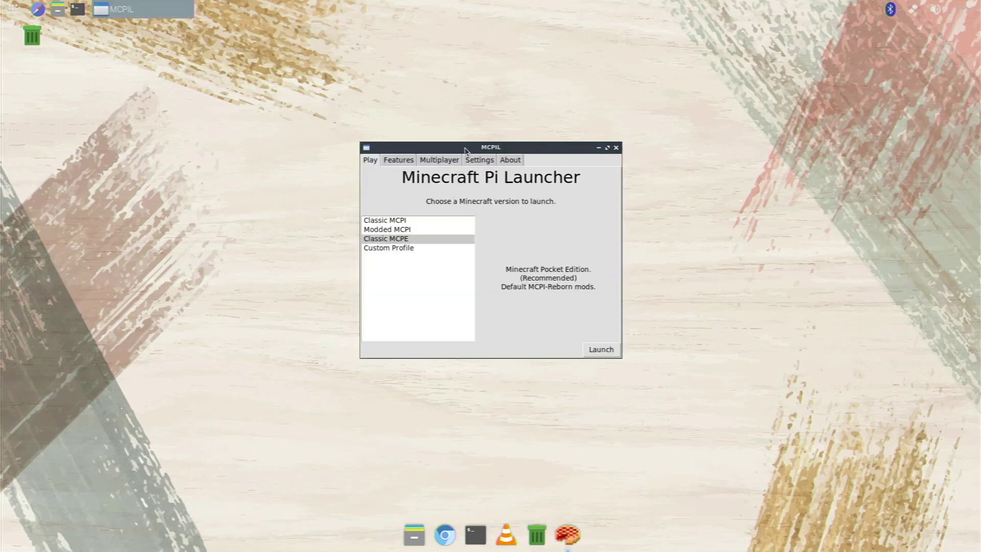
Choose Modded MCPI in MCPIL, launch it, and confirm with the account password.
{"action": "left_click_drag", "start_coordinate": [473, 147], "coordinate": [470, 156]}
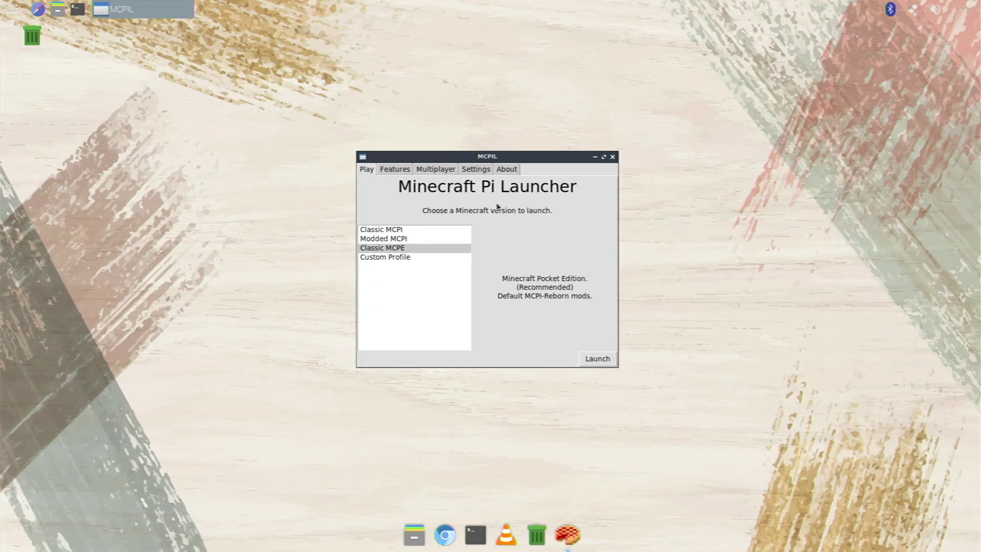
{"action": "left_click", "coordinate": [440, 252]}
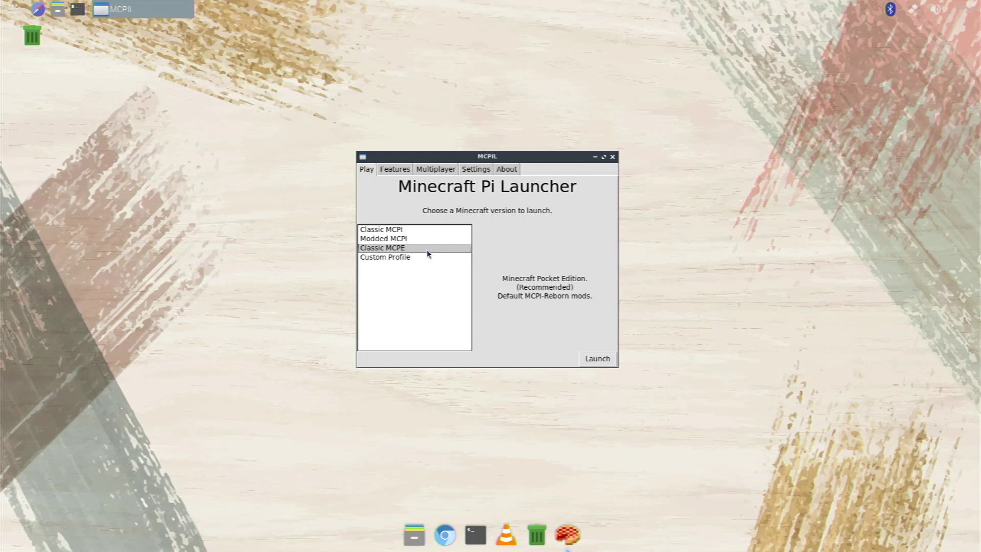
{"action": "left_click", "coordinate": [412, 241]}
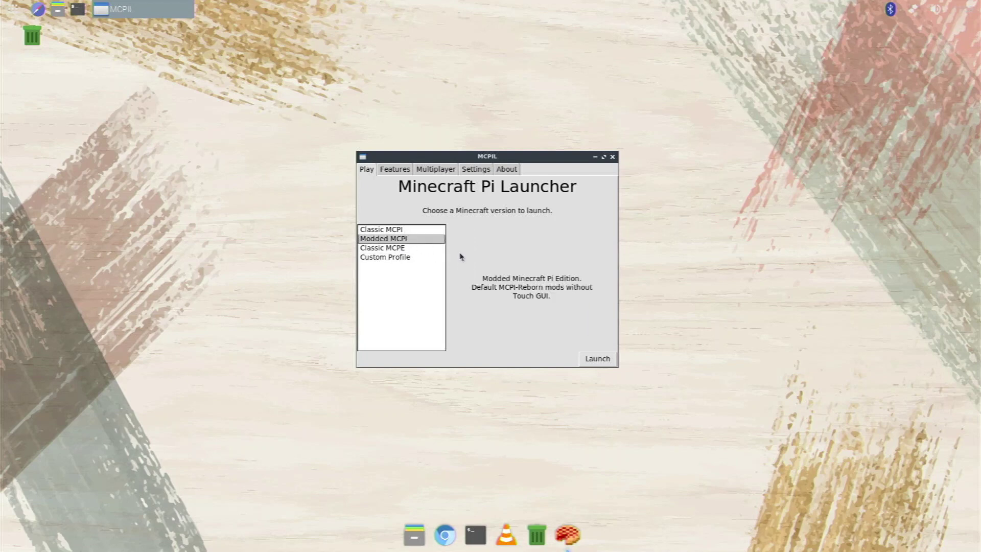
{"action": "left_click", "coordinate": [592, 358]}
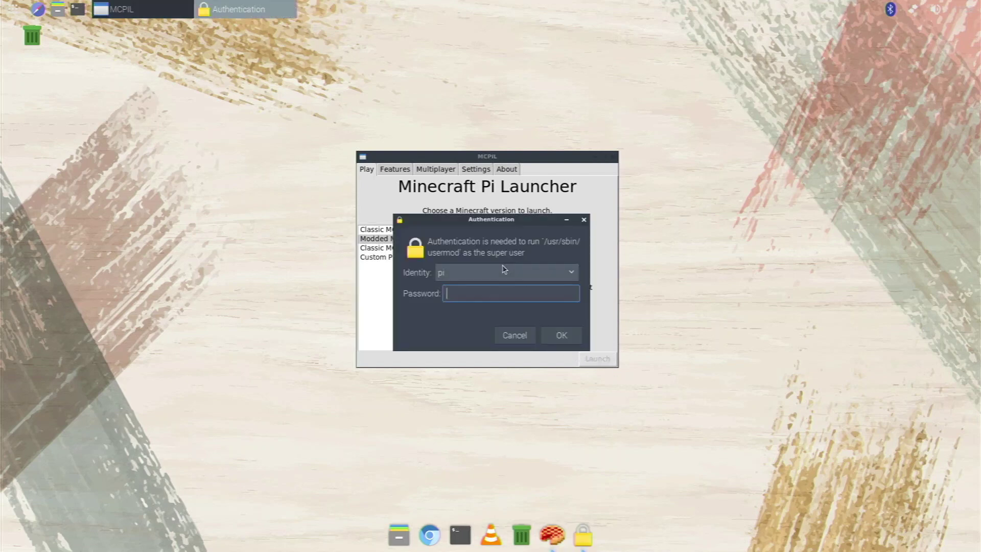
{"action": "type", "text": "raspberry"}
{"action": "key", "text": "Return"}
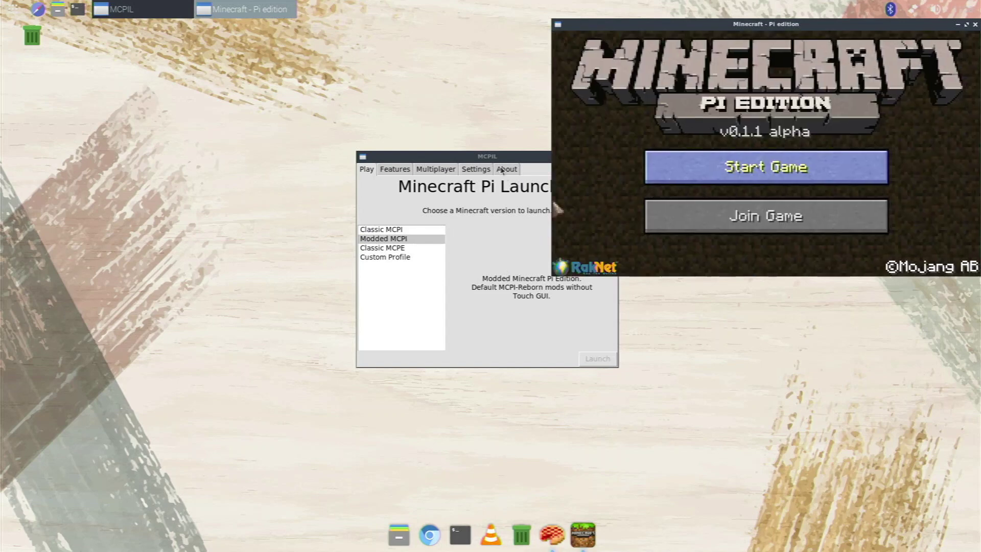
Center the Minecraft window, create a new world, maximize the window and choose Survival mode.
{"action": "left_click_drag", "start_coordinate": [664, 25], "coordinate": [419, 110]}
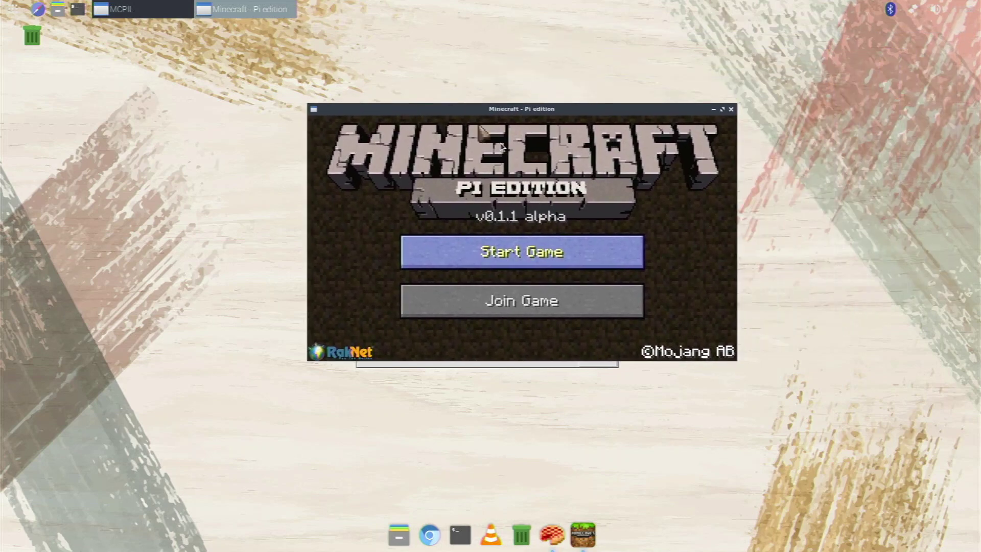
{"action": "left_click", "coordinate": [529, 248]}
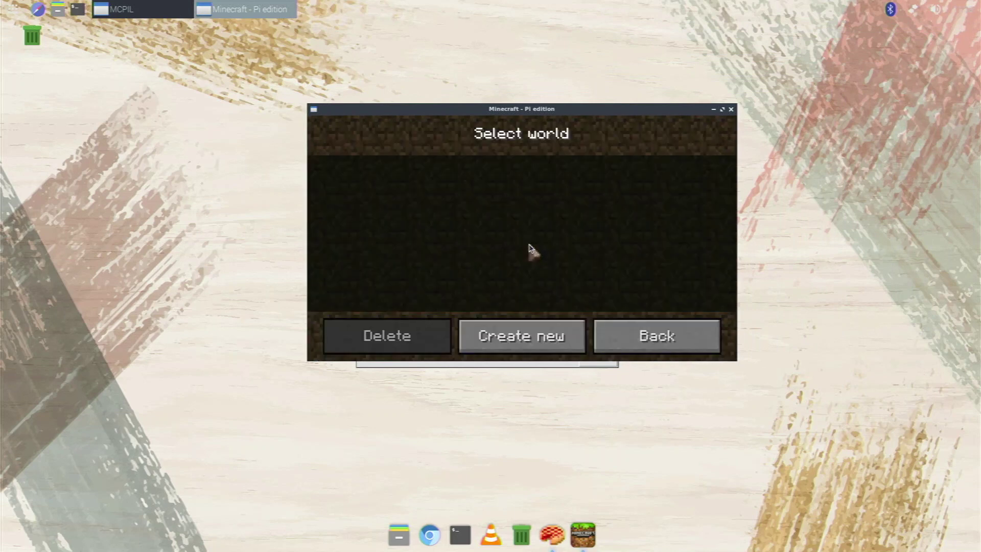
{"action": "left_click", "coordinate": [529, 330]}
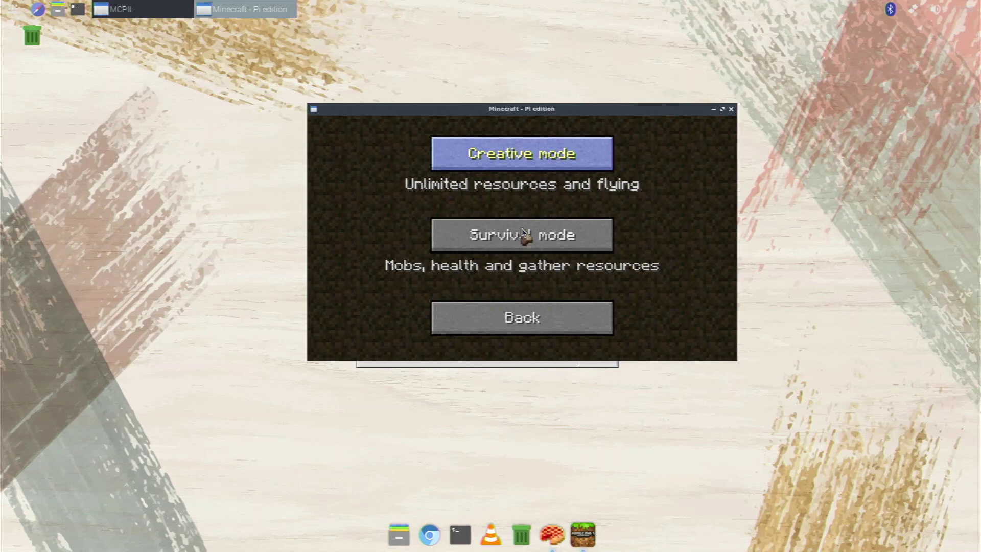
{"action": "left_click", "coordinate": [723, 109]}
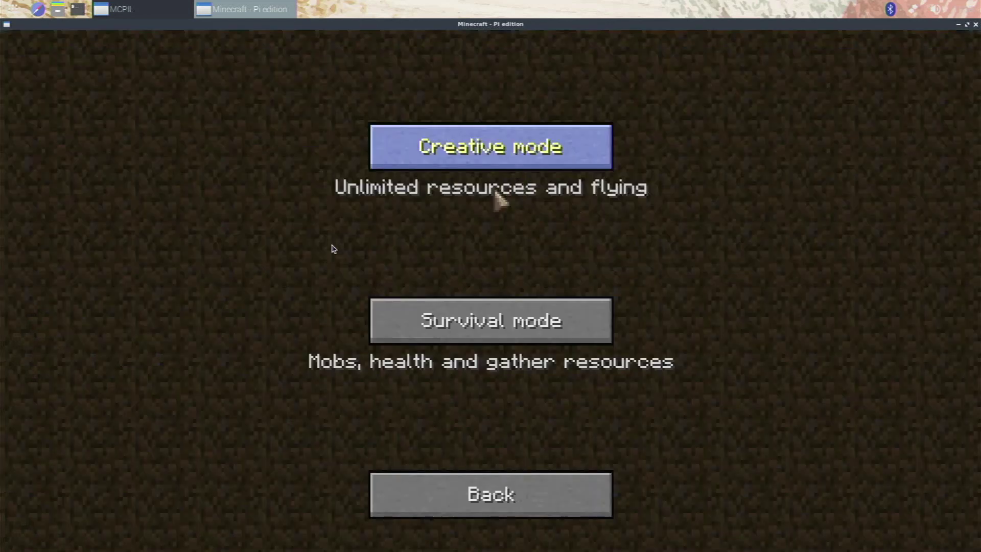
{"action": "left_click", "coordinate": [421, 313]}
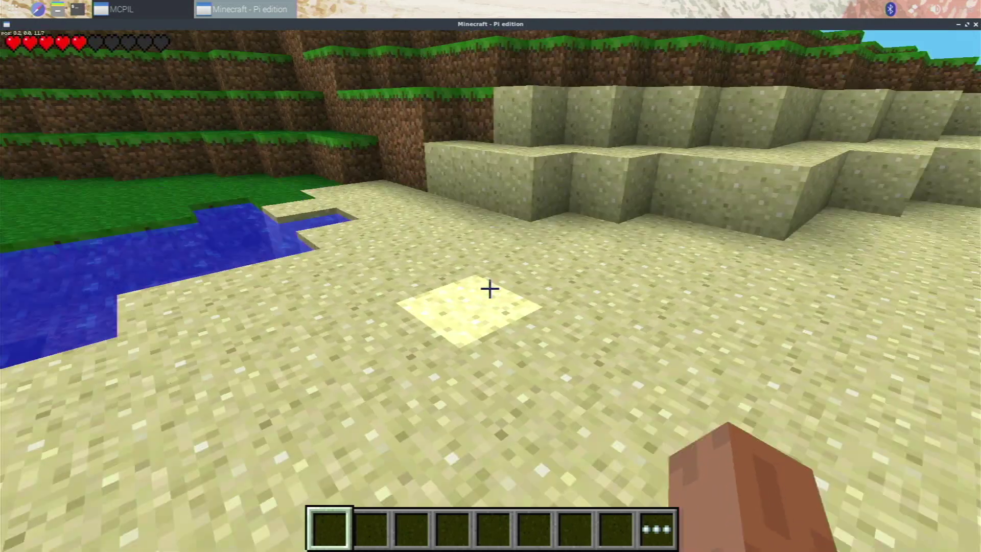
Pause the game with Escape and restore the game window to a smaller size.
{"action": "key", "text": "Escape"}
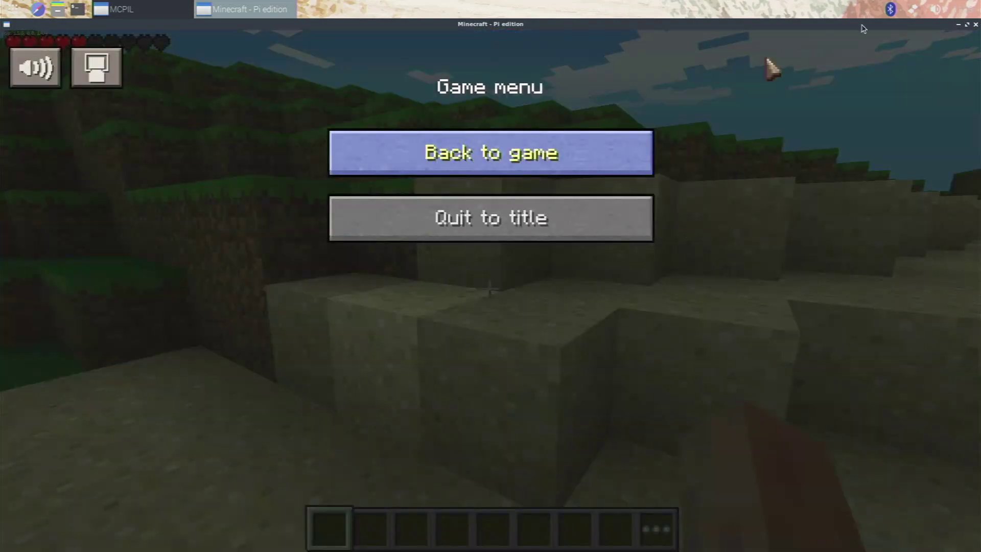
{"action": "left_click", "coordinate": [967, 24]}
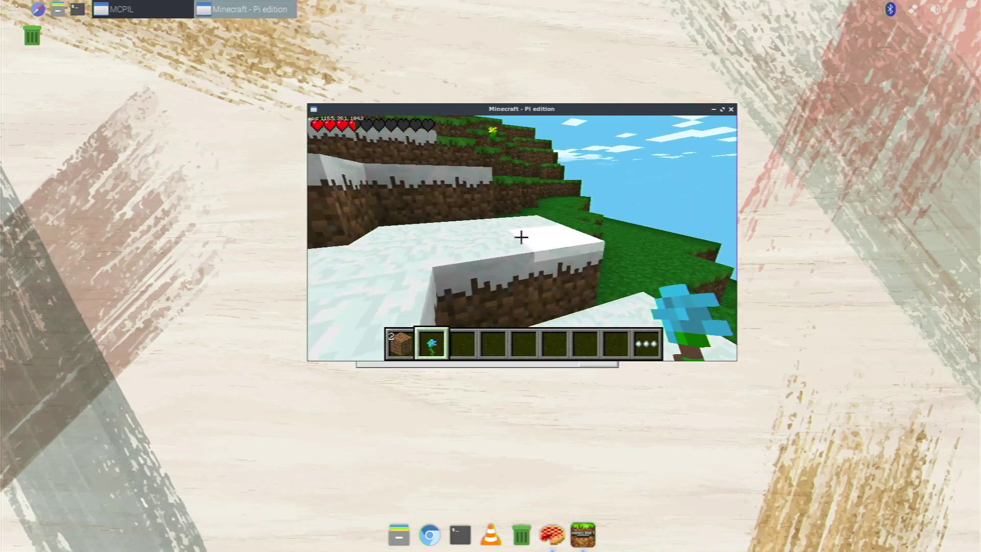
Walk forward over the grassy hillside and ledge, looking around toward the snowy dirt mountain.
{"action": "key", "text": "w"}
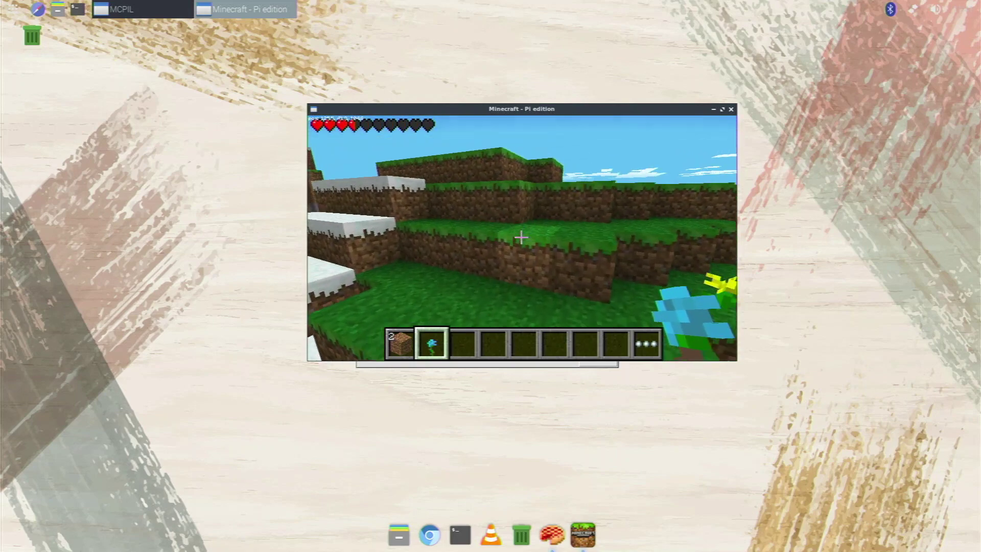
{"action": "key", "text": "w"}
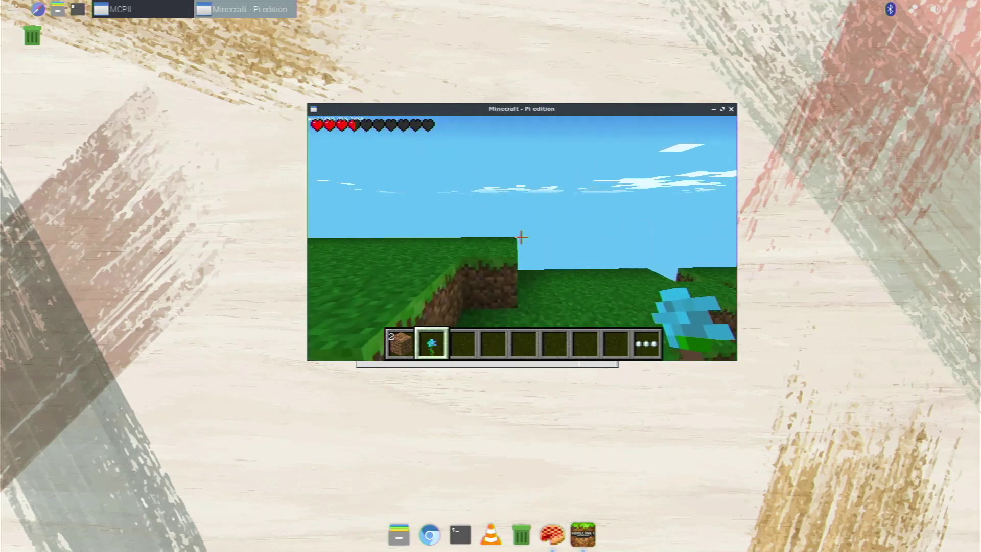
{"action": "key", "text": "w"}
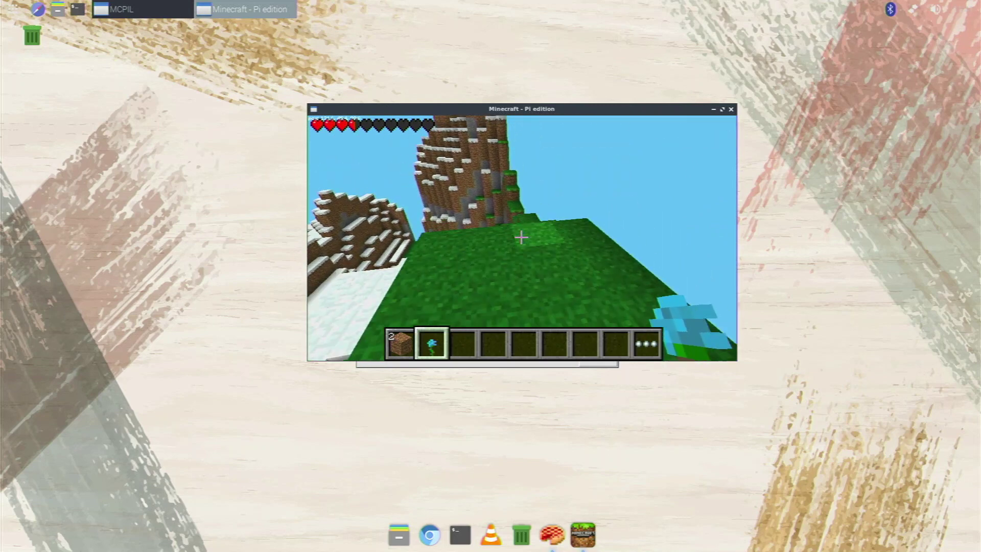
{"action": "key", "text": "w"}
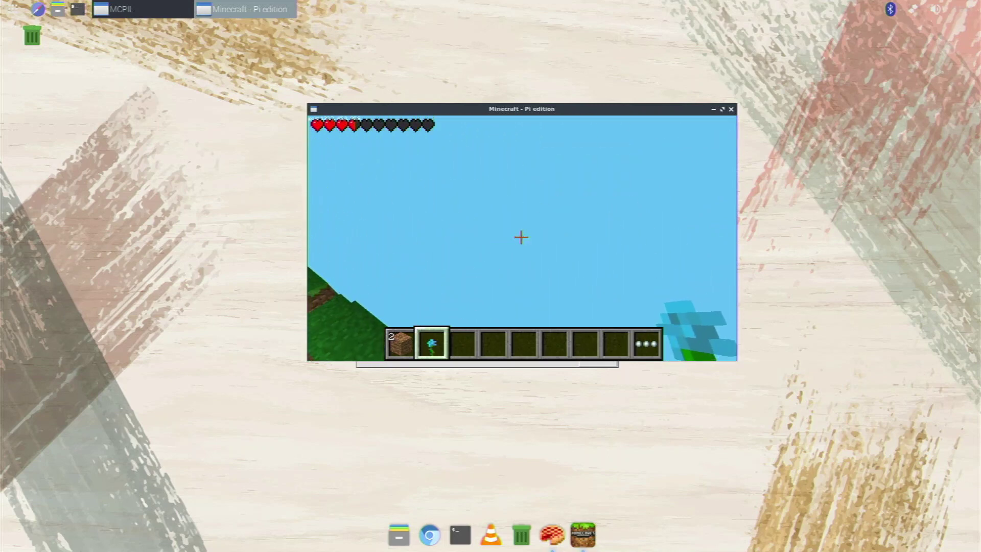
{"action": "key", "text": "w"}
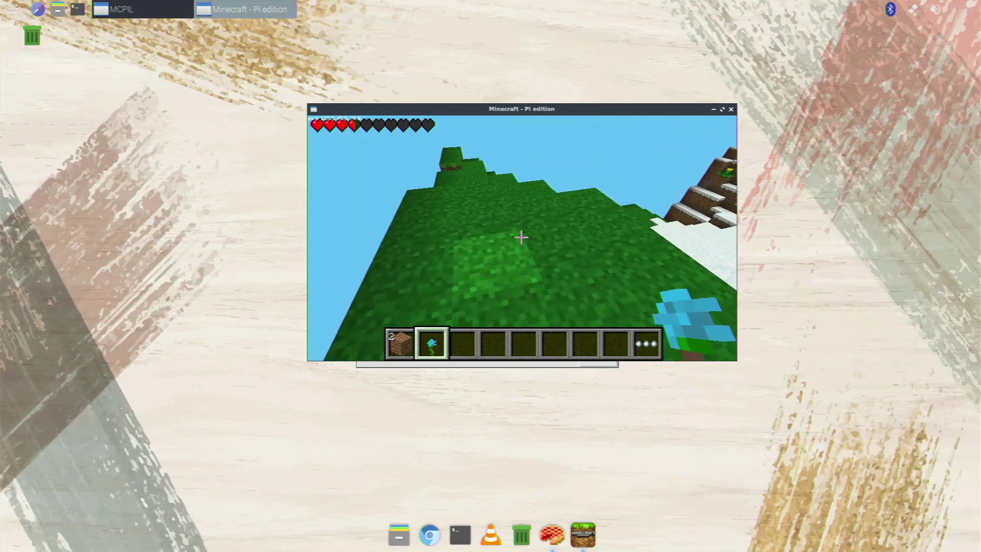
Climb the steep grassy hill and walk up to the snowy dirt terraces.
{"action": "key", "text": "w"}
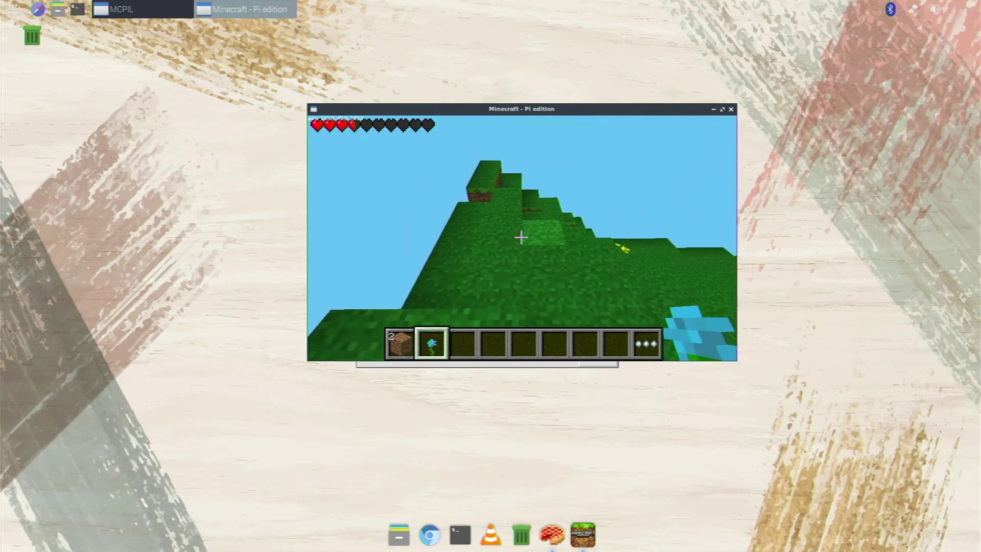
{"action": "key", "text": "w"}
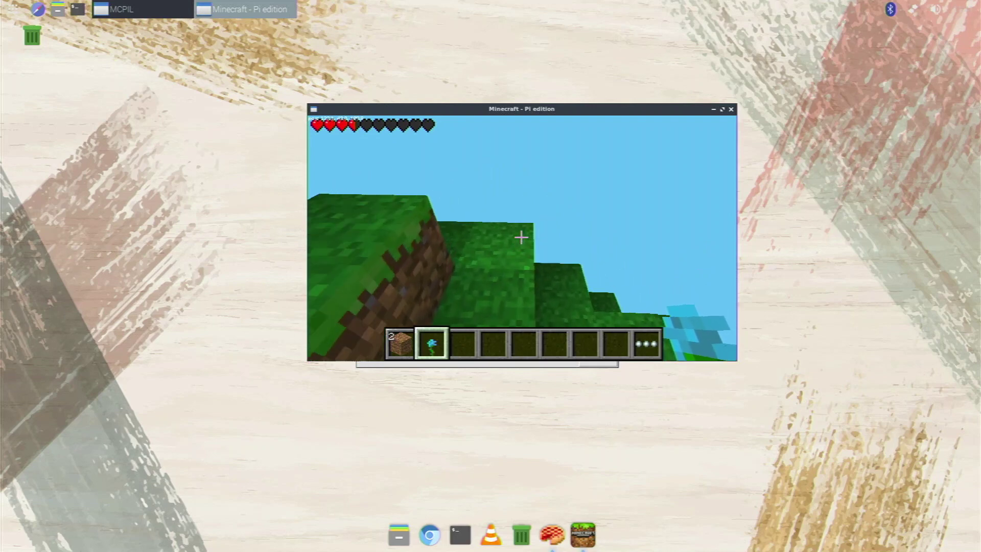
{"action": "key", "text": "w"}
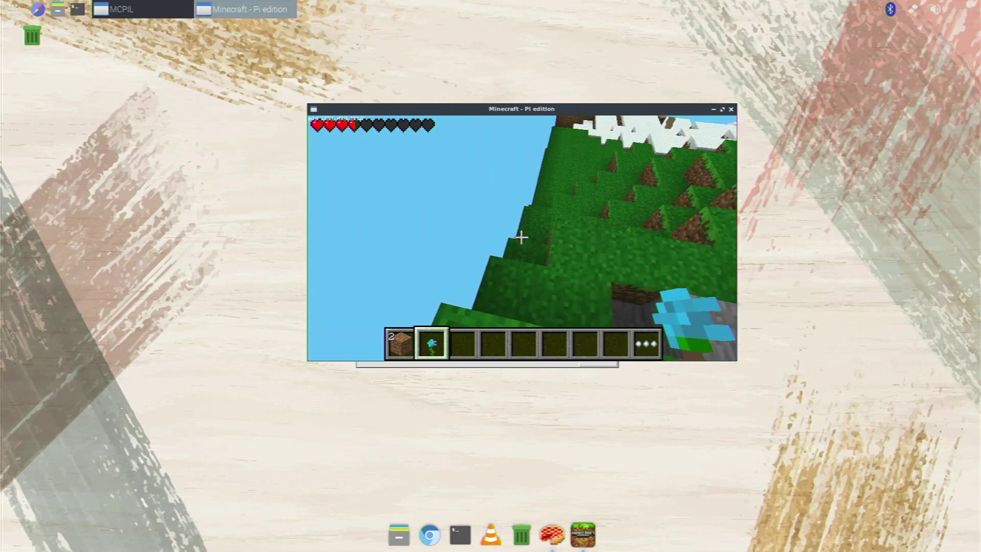
{"action": "key", "text": "w"}
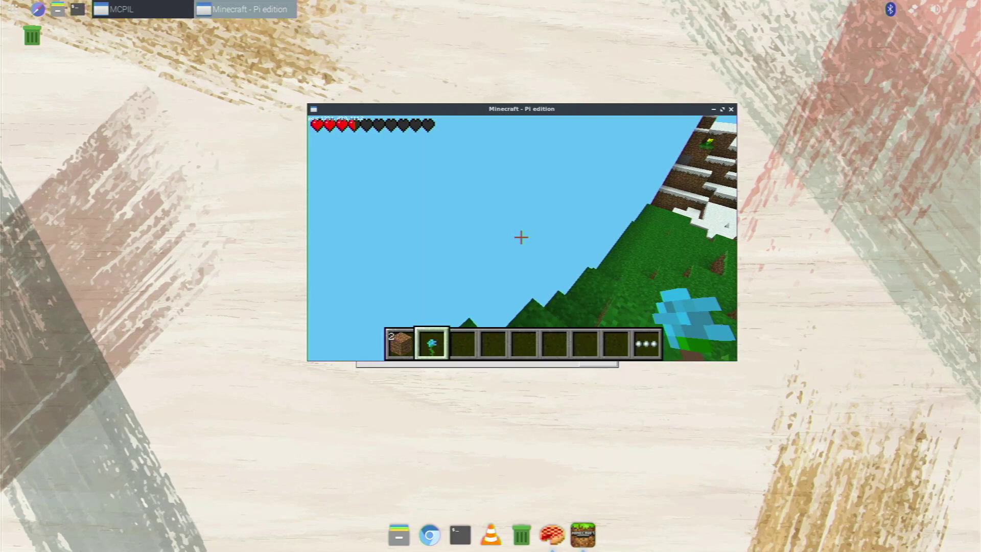
{"action": "mouse_move", "coordinate": [521, 237]}
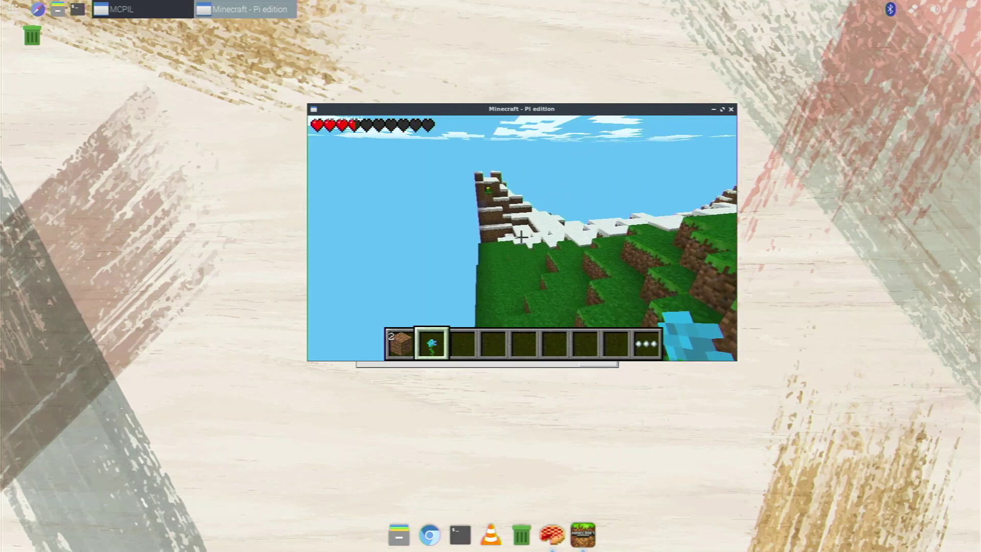
{"action": "key", "text": "w"}
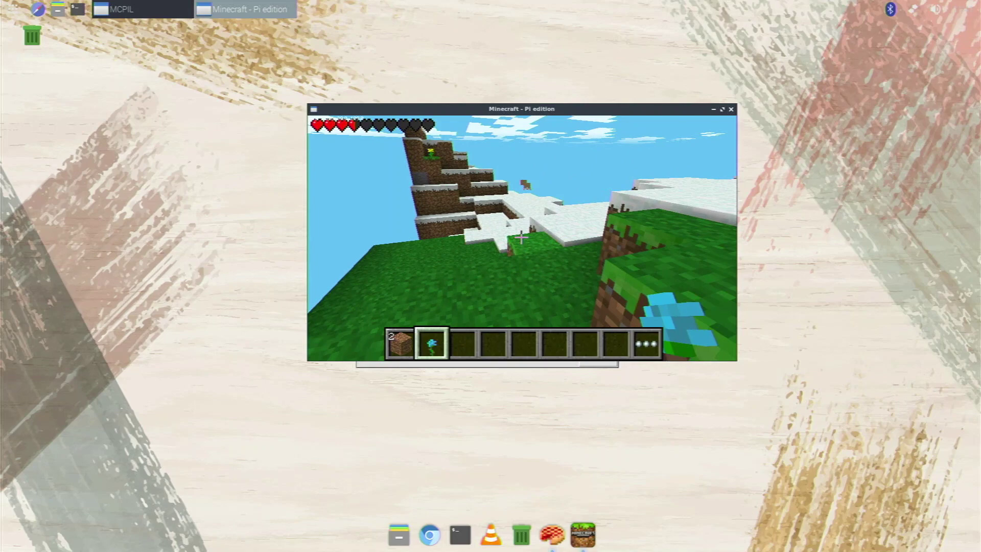
{"action": "key", "text": "w"}
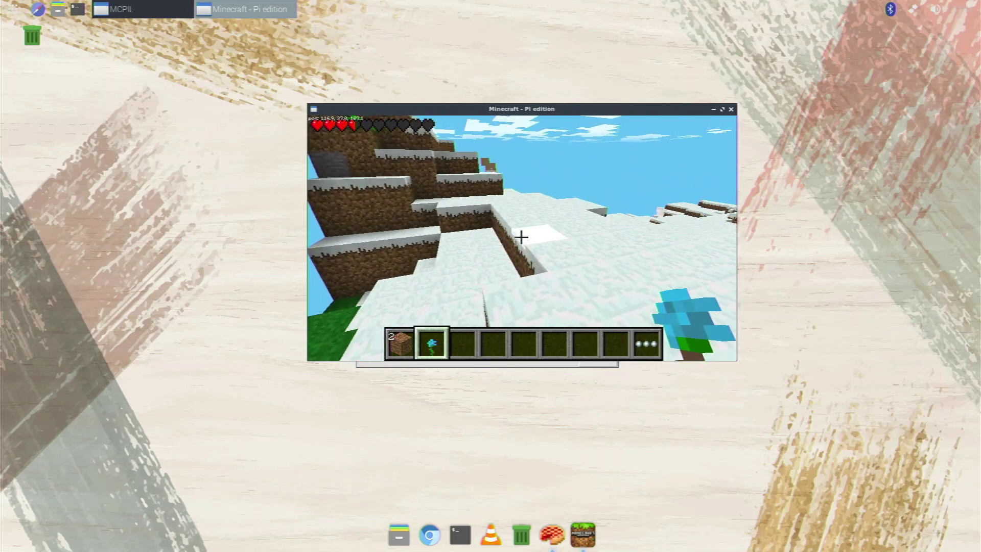